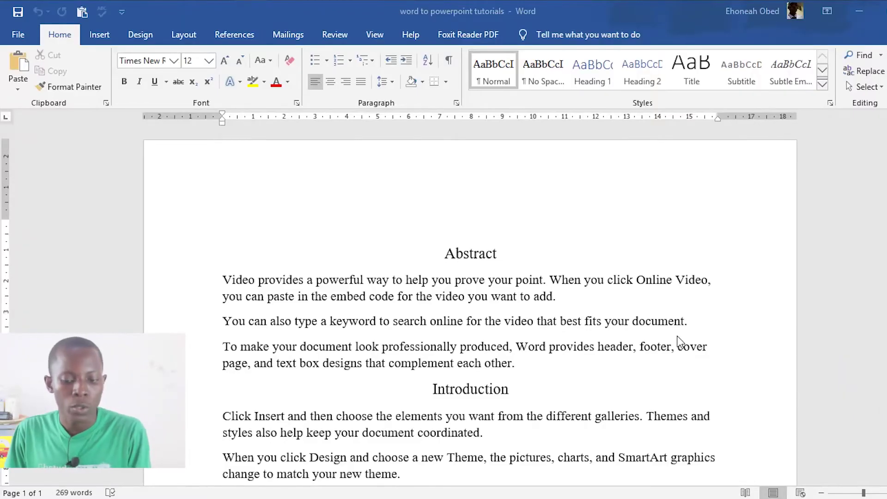
- Apply Heading 1 to the Abstract title and bring up the Heading 1 style's options
scroll(670, 323, down, 1)
scroll(658, 305, down, 1)
scroll(658, 305, up, 2)
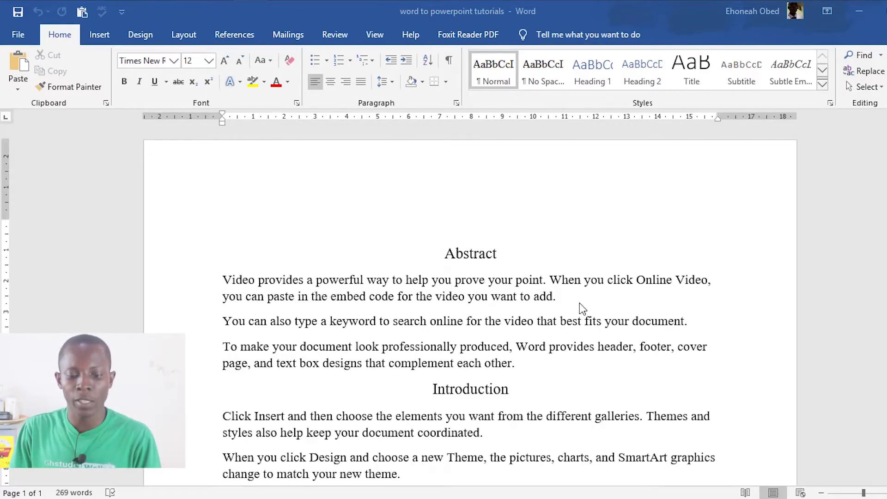
scroll(595, 281, down, 15)
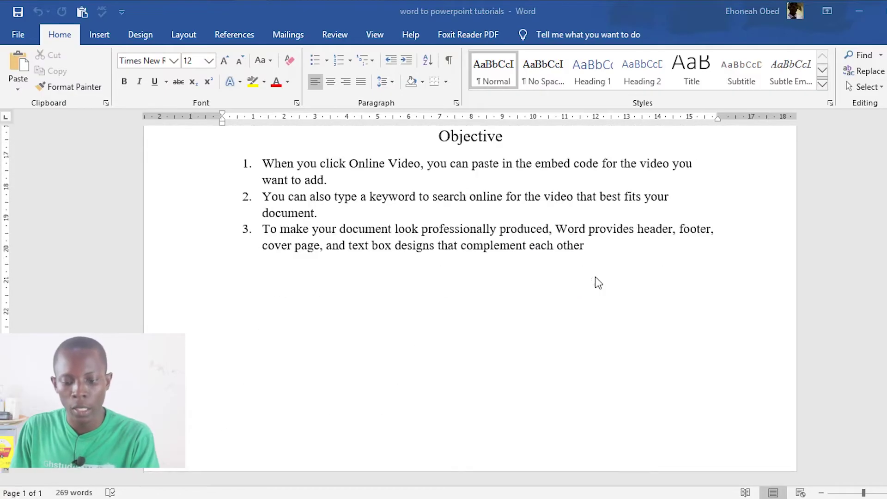
scroll(596, 276, up, 15)
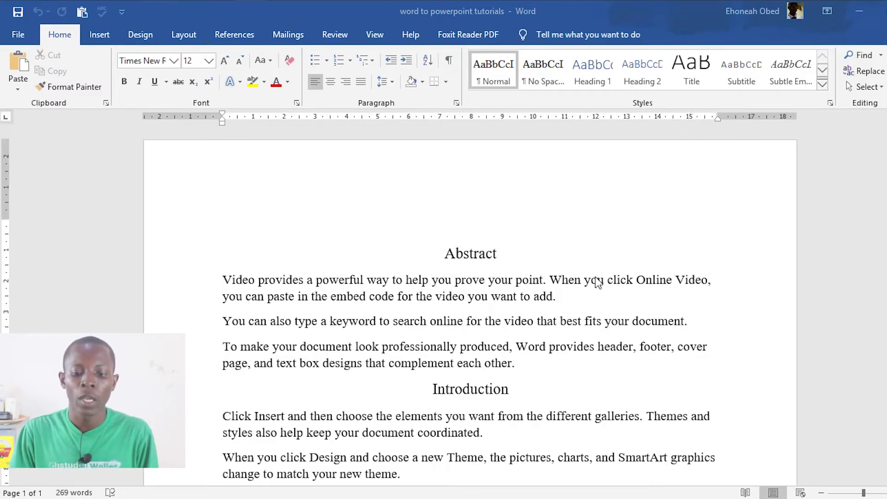
click(502, 256)
triple_click(447, 255)
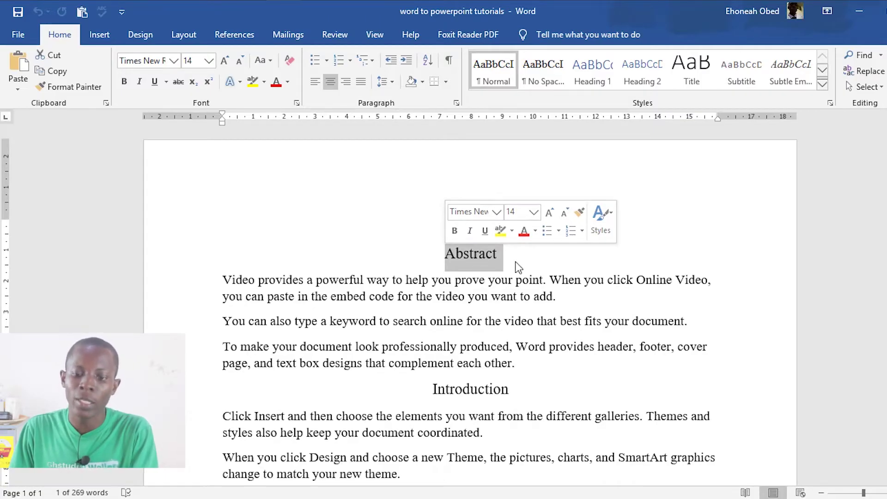
click(599, 71)
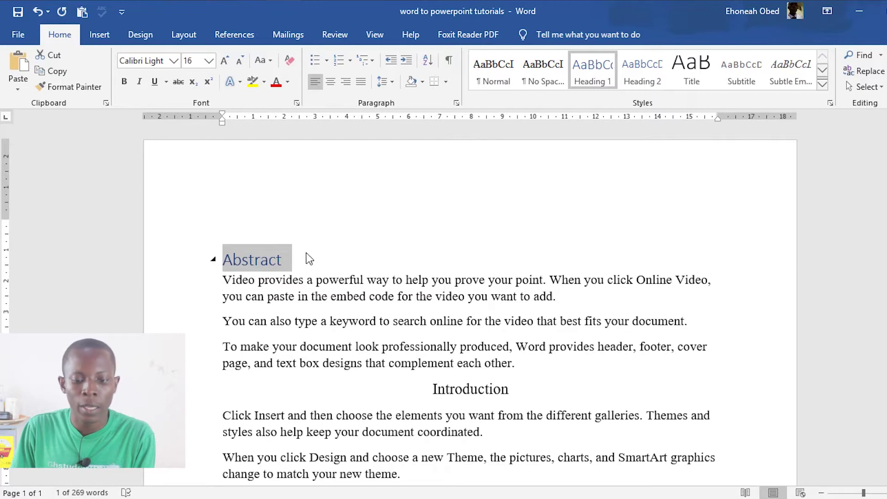
right_click(594, 74)
- Make the Heading 1 style bold and centred, with Automatic font colour
click(644, 101)
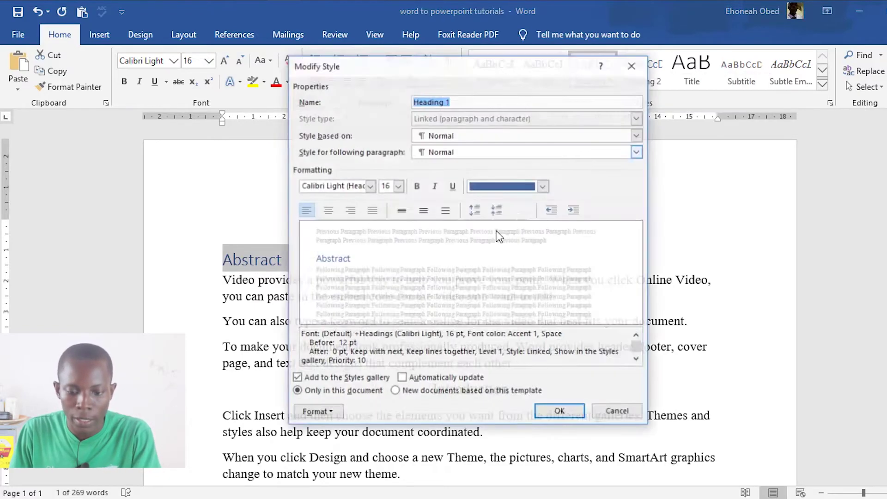
click(418, 188)
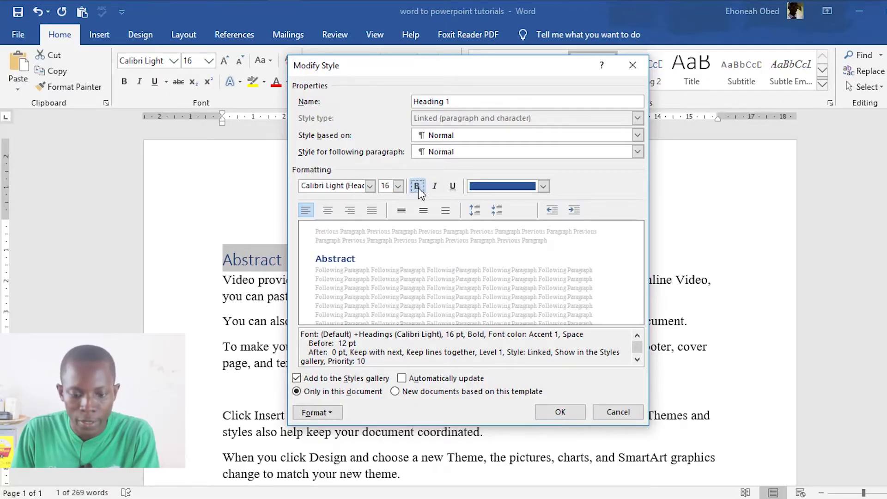
click(331, 210)
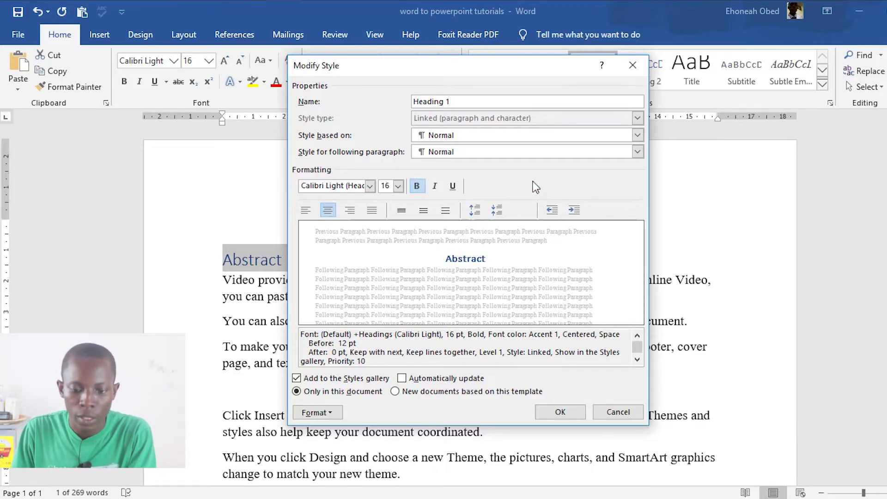
click(536, 186)
click(499, 207)
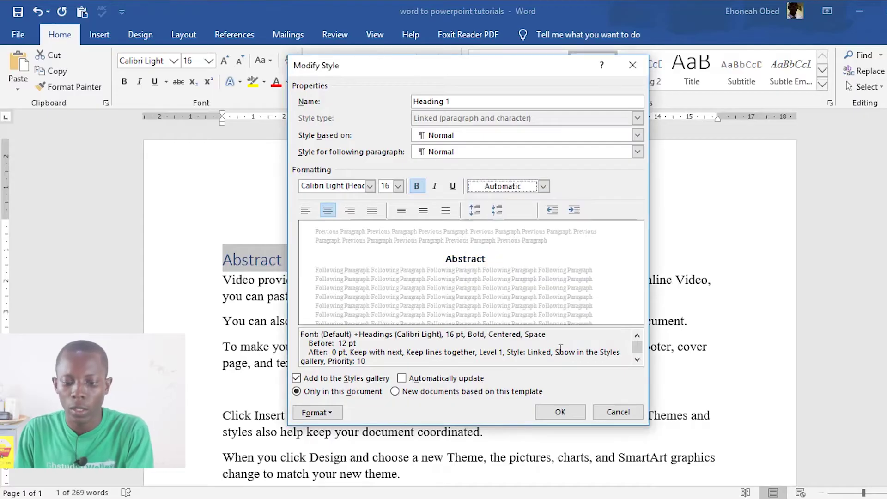
click(560, 411)
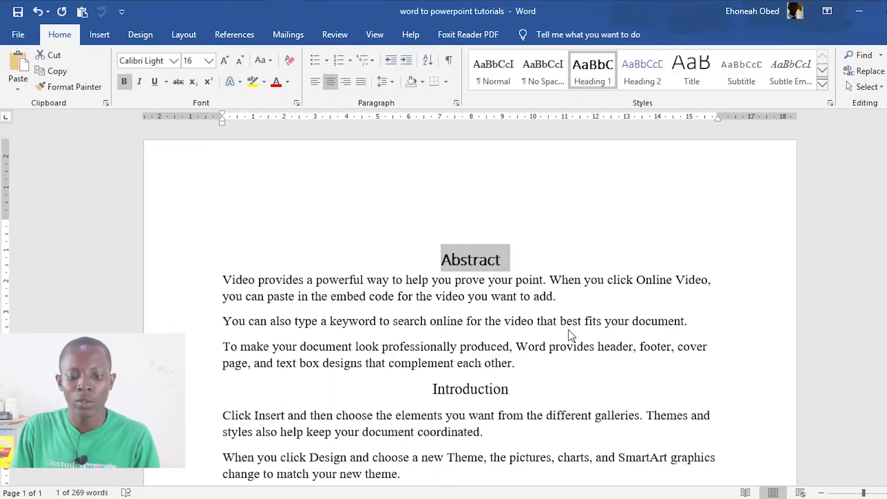
- Apply Heading 1 to the Introduction title
scroll(568, 329, down, 3)
scroll(570, 330, down, 1)
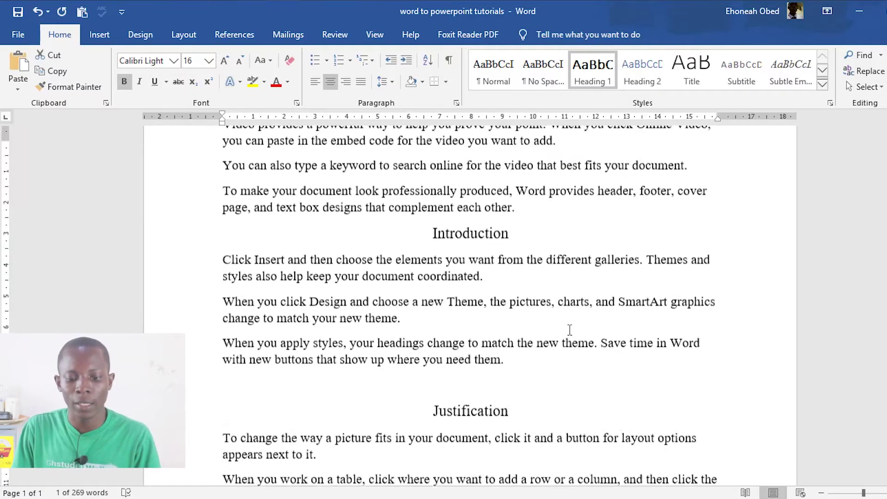
scroll(569, 331, up, 3)
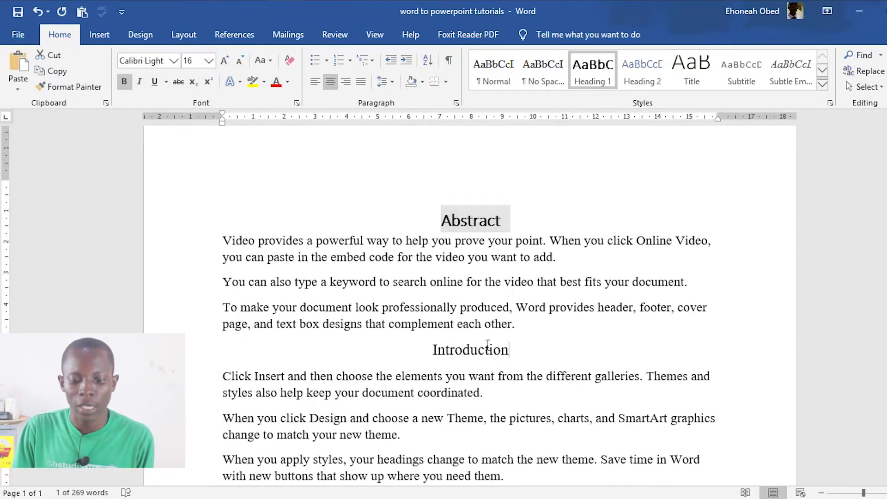
drag(513, 349, 430, 350)
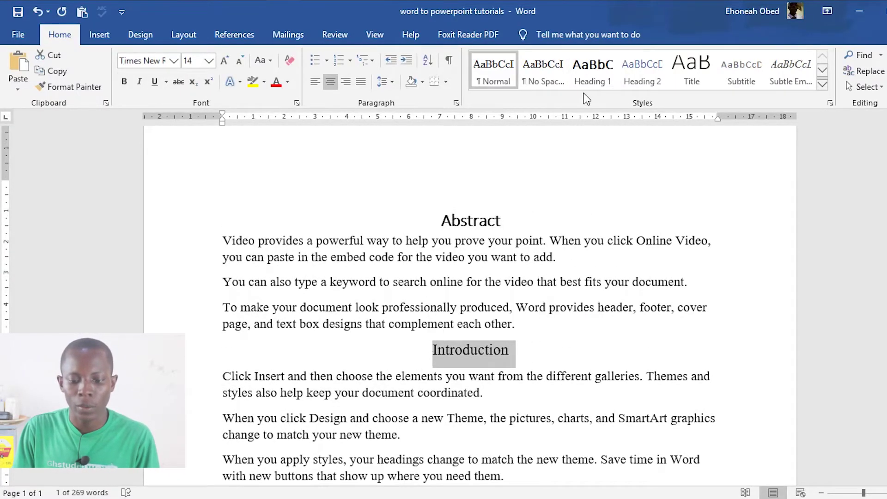
click(545, 337)
key(ctrl+z)
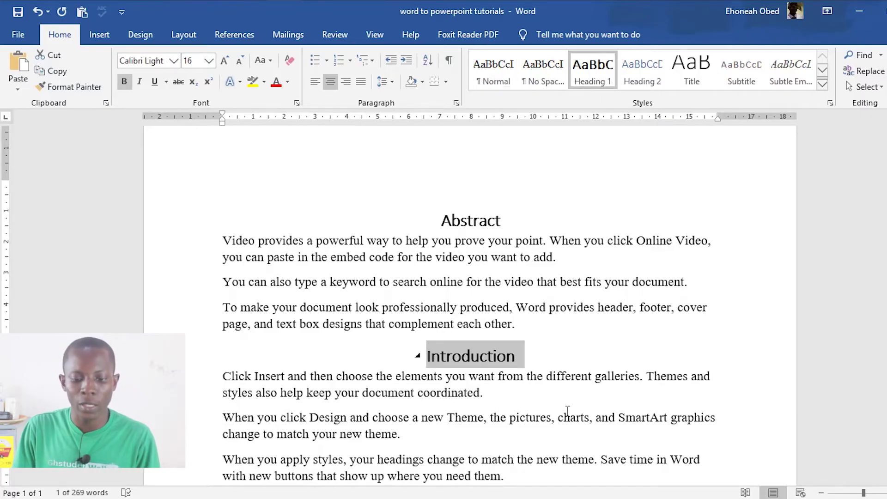
click(555, 382)
- Apply Heading 1 to the Justification title
scroll(555, 382, down, 3)
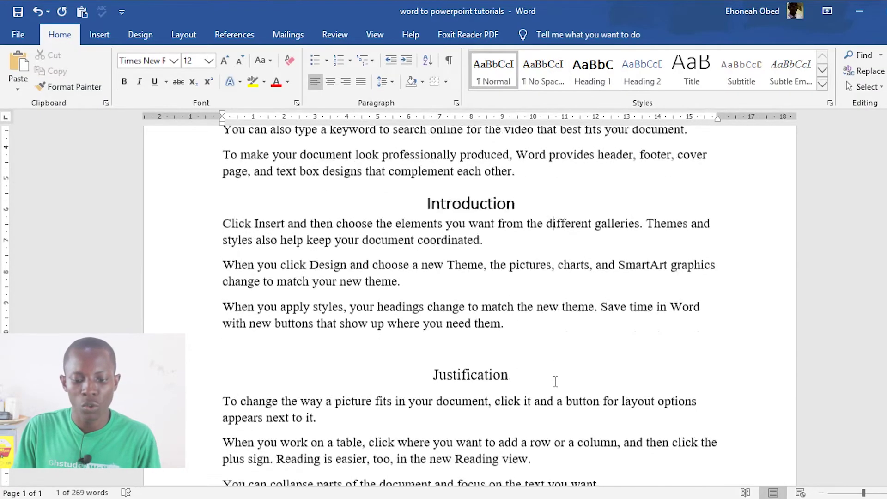
click(456, 364)
key(End)
drag(456, 364, 432, 364)
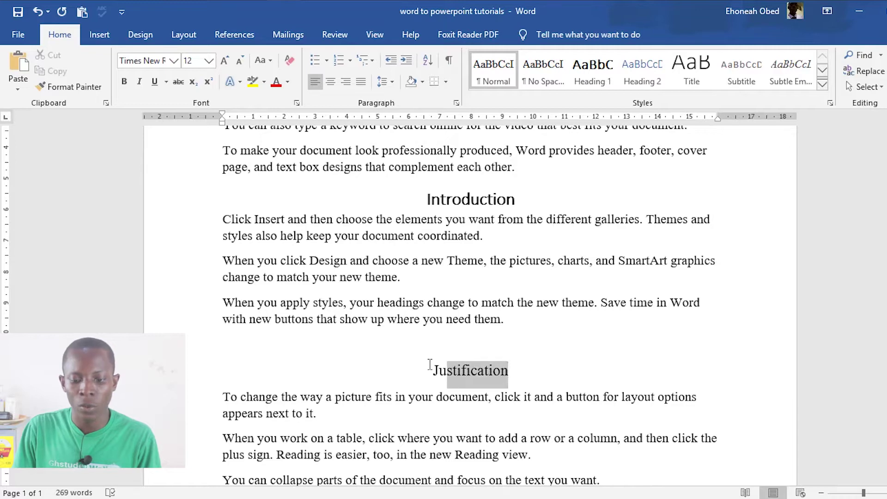
click(606, 74)
scroll(574, 381, up, 3)
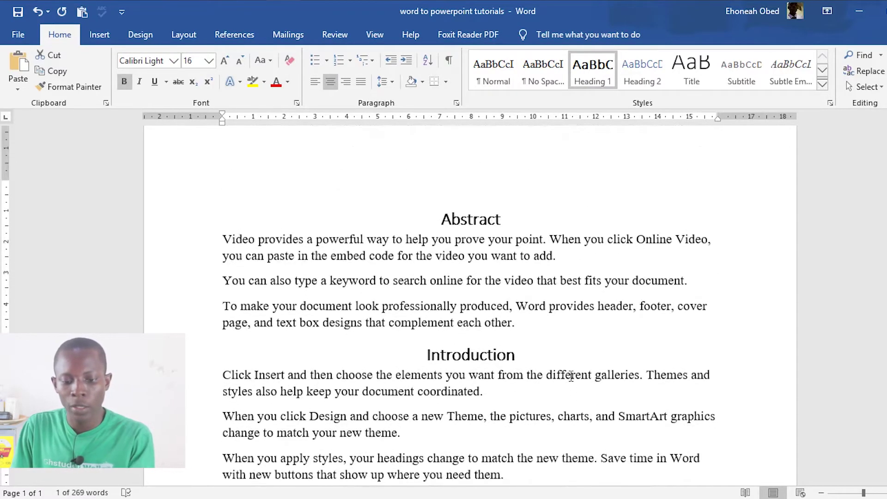
scroll(571, 376, up, 1)
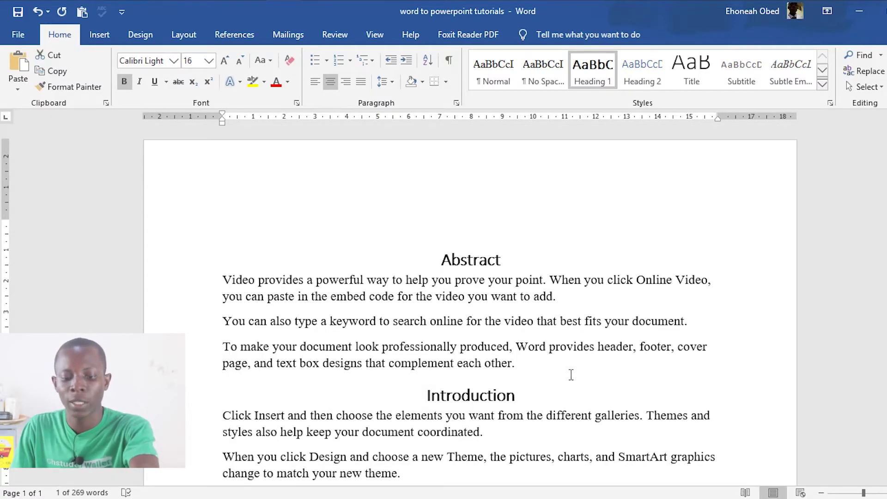
scroll(571, 375, down, 1)
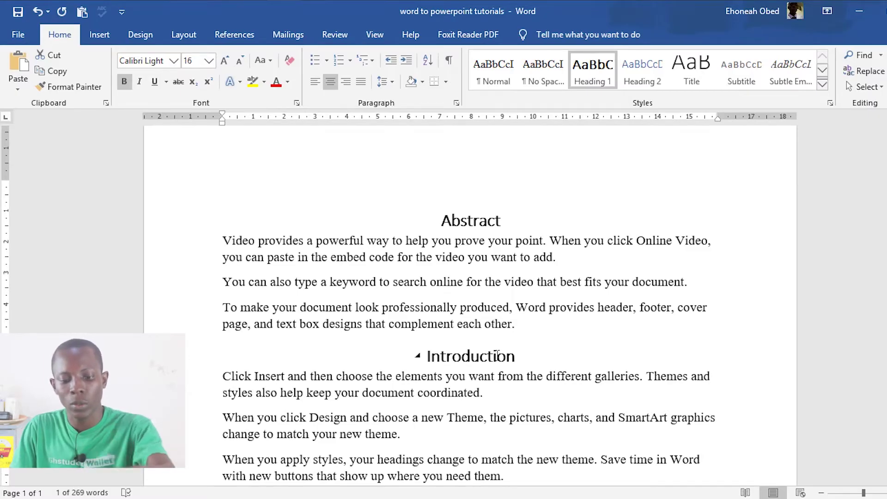
scroll(497, 355, down, 5)
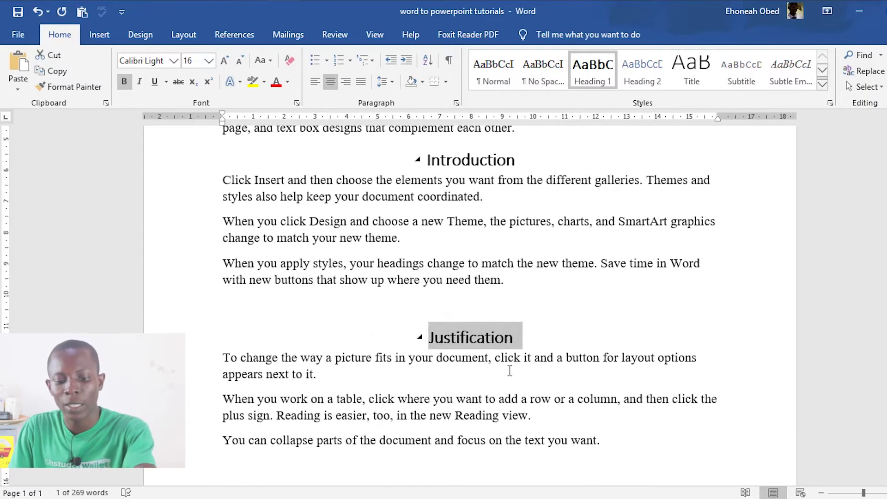
scroll(512, 365, down, 3)
scroll(515, 354, down, 1)
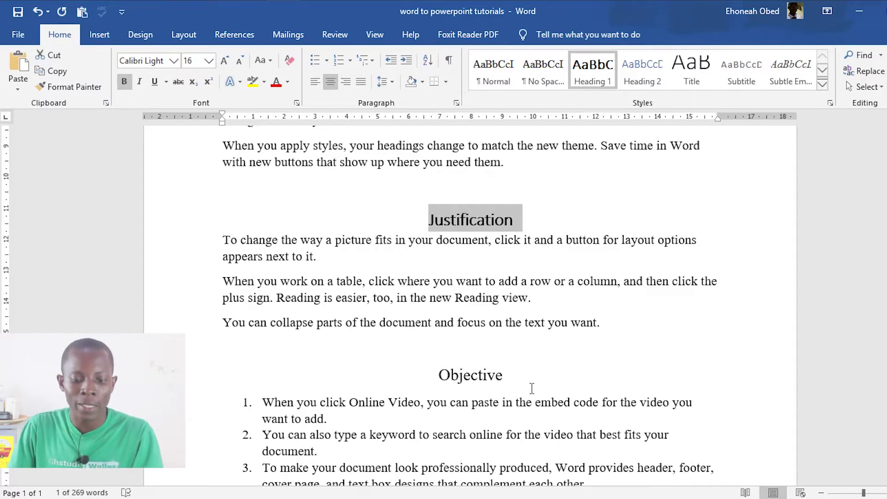
drag(521, 374, 439, 374)
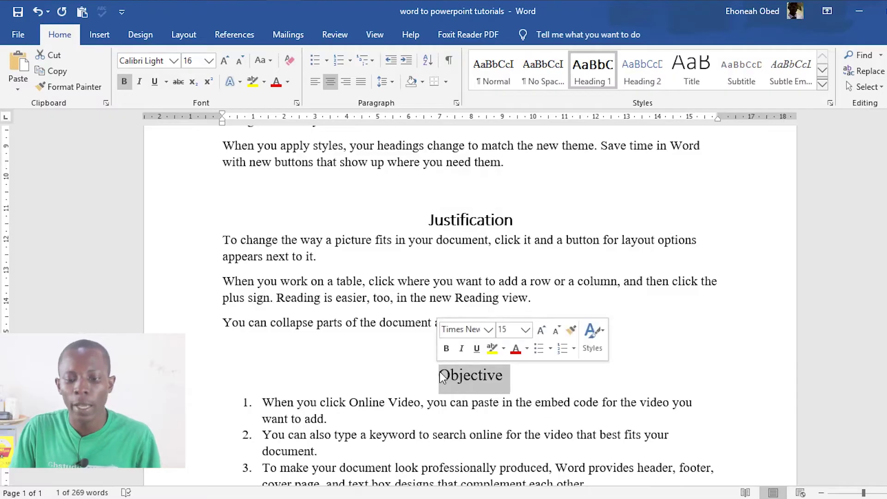
click(597, 74)
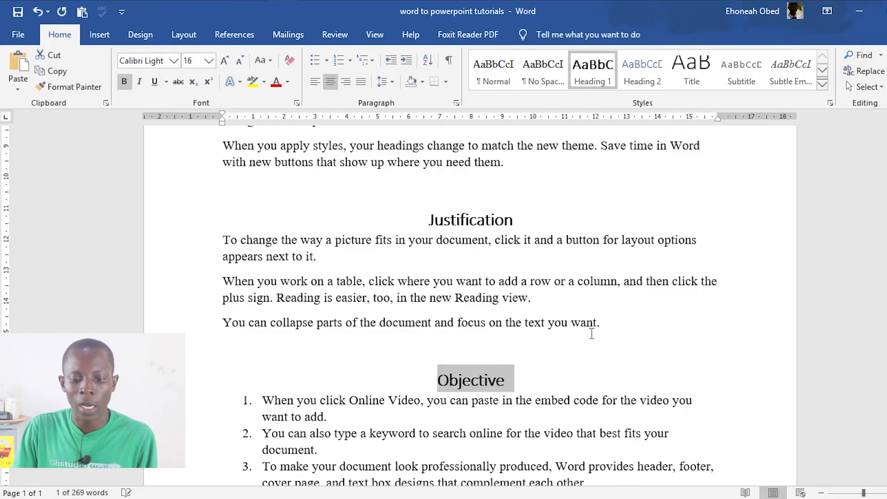
scroll(592, 330, up, 6)
scroll(591, 328, up, 3)
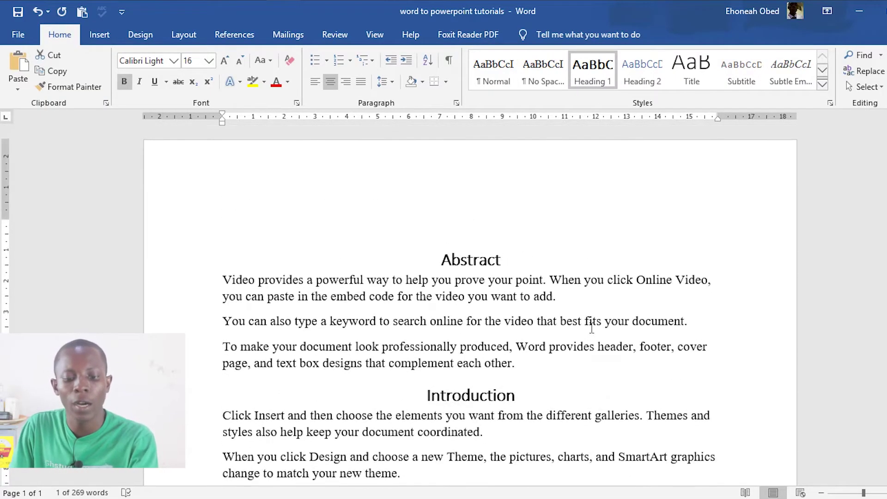
scroll(592, 329, down, 8)
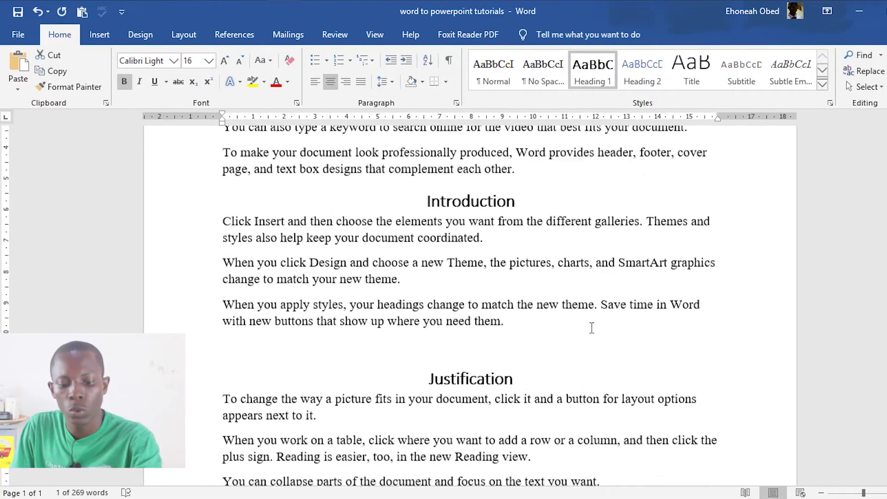
scroll(592, 329, down, 14)
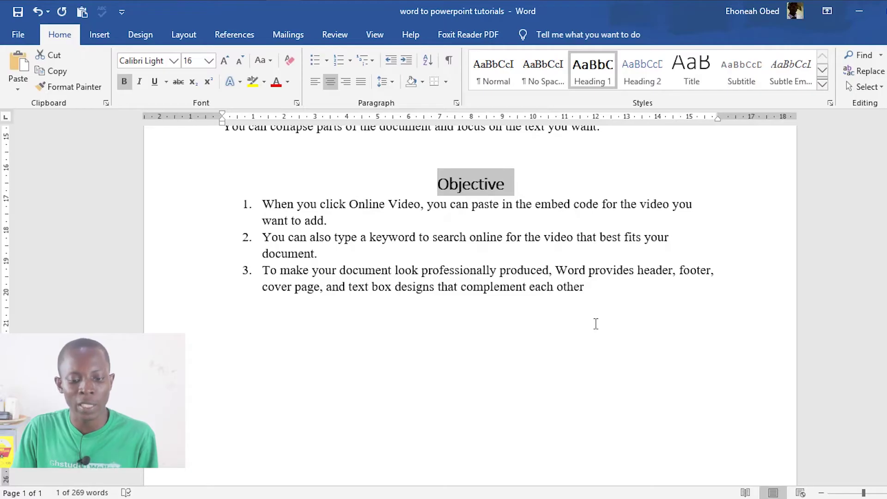
scroll(596, 324, up, 20)
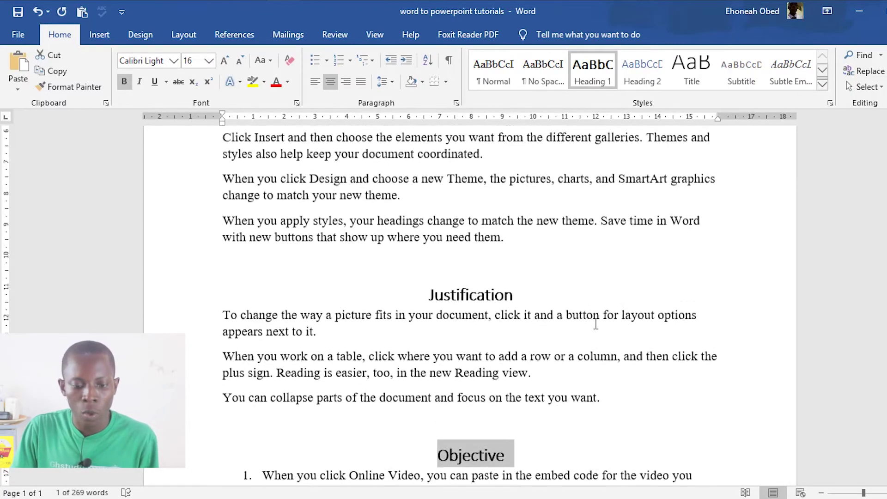
scroll(596, 324, up, 4)
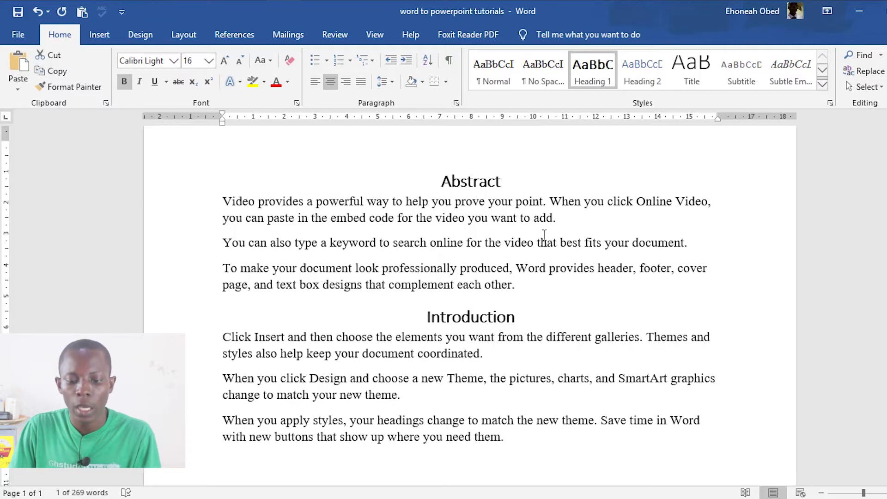
- Apply Heading 2 to the three Abstract body paragraphs
drag(536, 284, 221, 217)
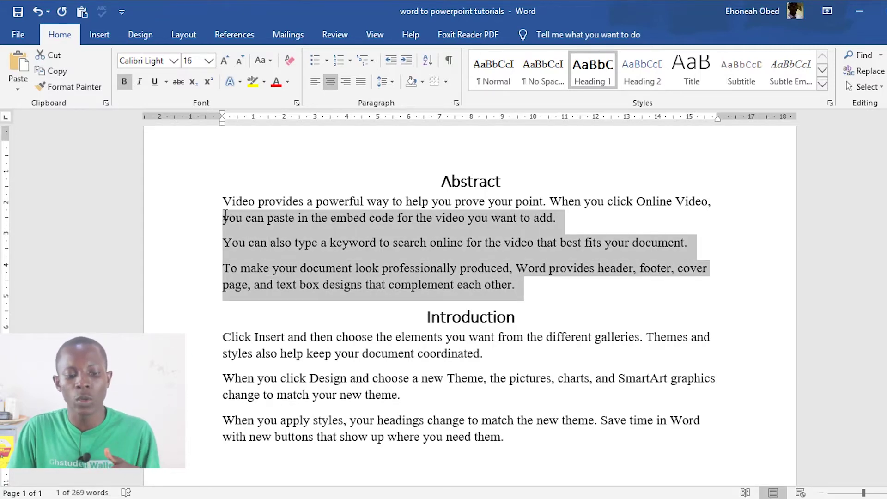
drag(225, 209, 222, 202)
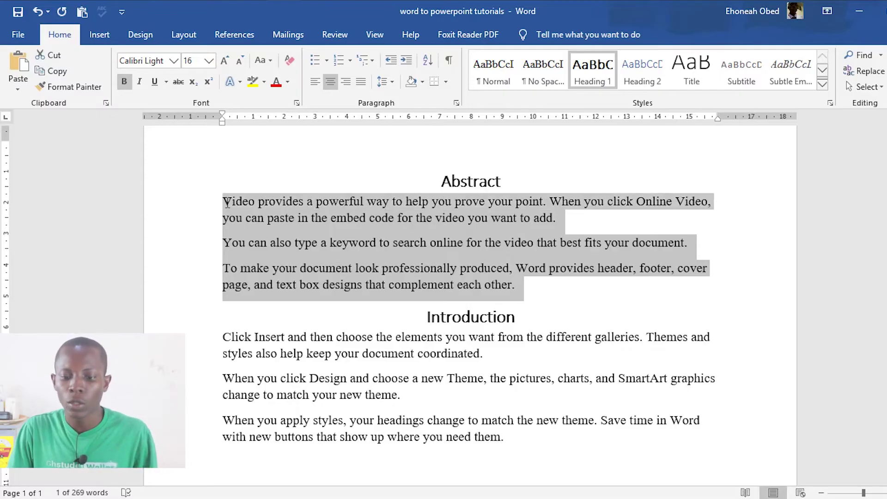
click(653, 79)
- Change the Heading 2 style's font colour to Automatic
right_click(653, 78)
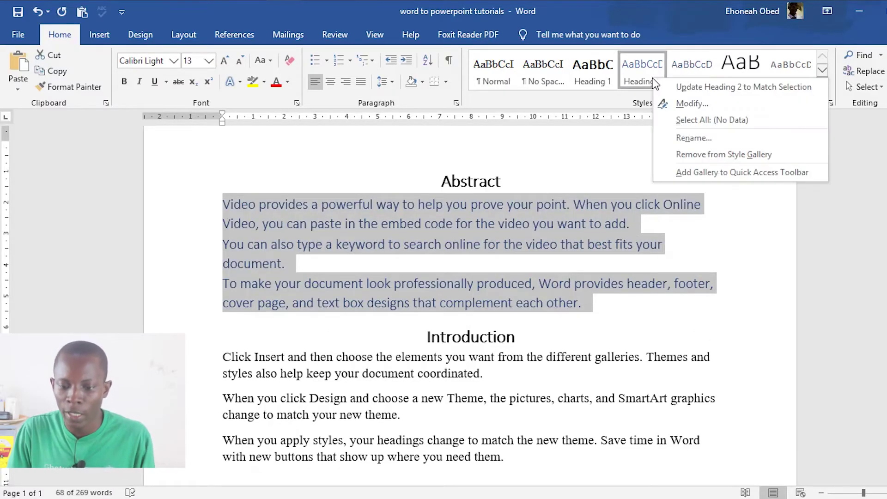
click(706, 109)
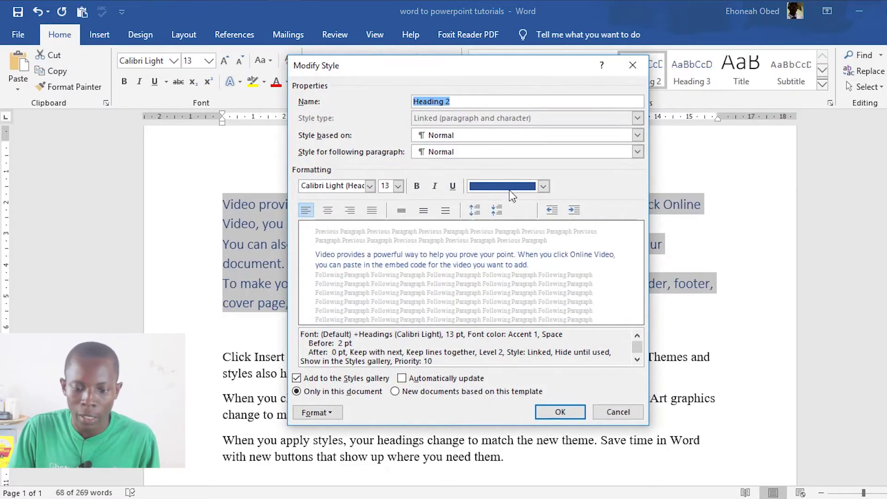
click(509, 188)
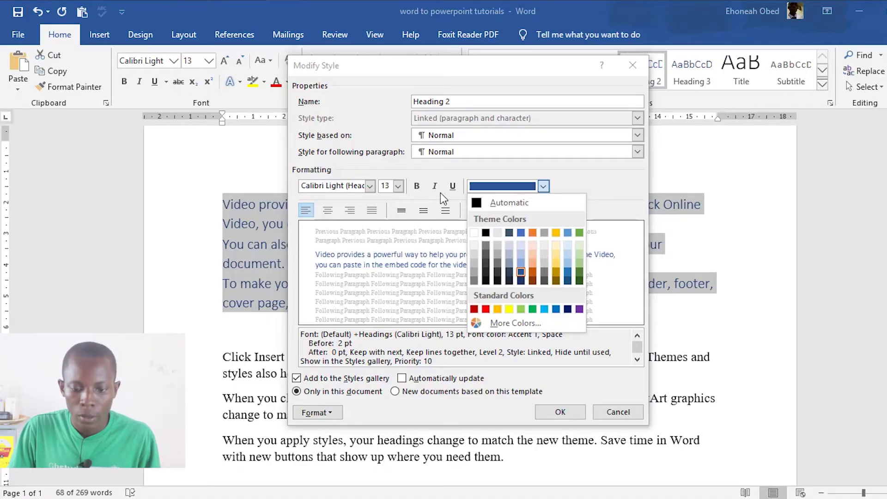
click(523, 207)
click(560, 410)
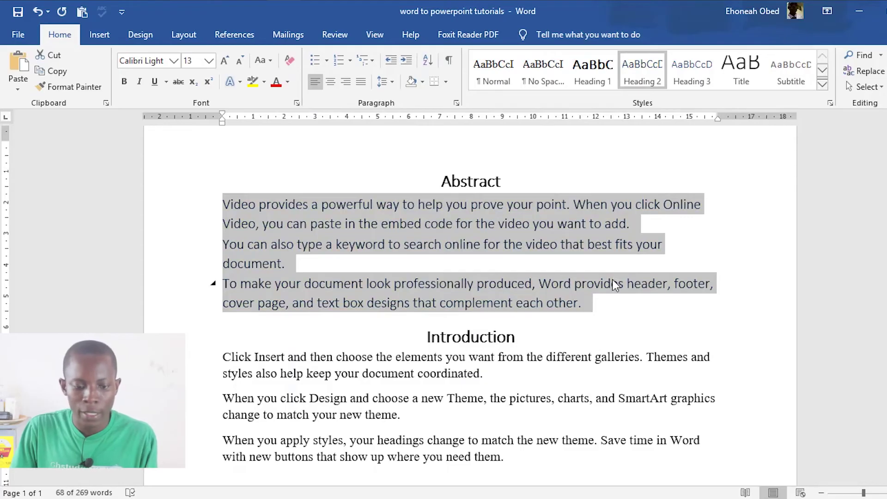
- Add bullets to the three Abstract paragraphs
scroll(351, 275, down, 1)
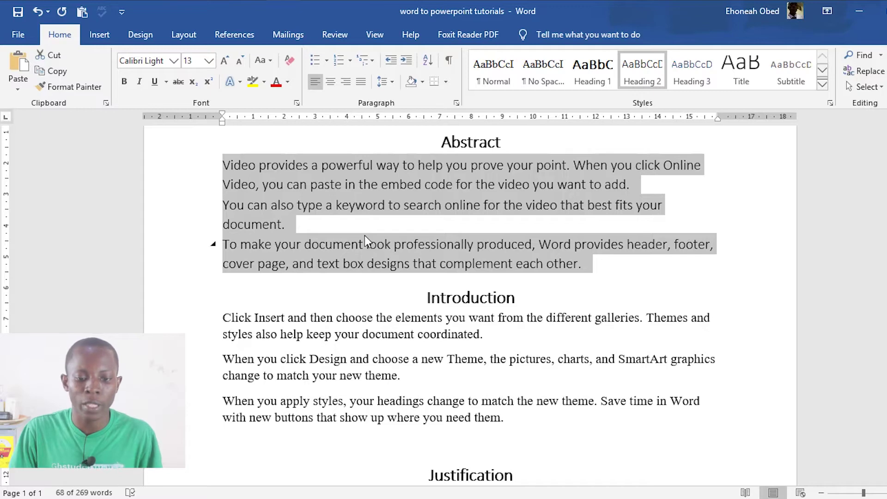
click(314, 62)
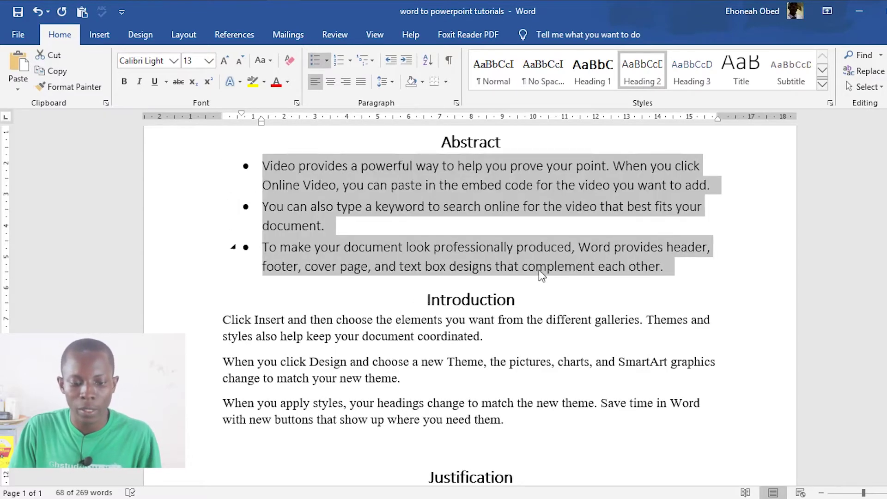
scroll(539, 269, up, 2)
scroll(519, 345, down, 3)
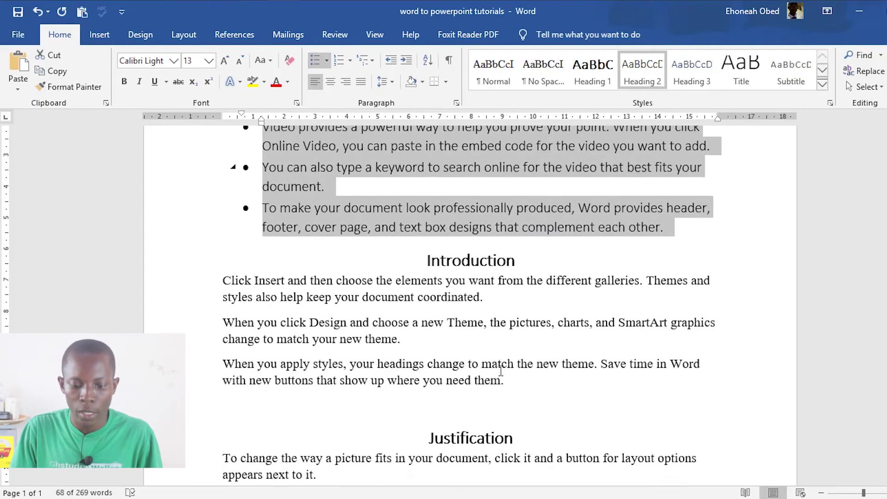
- Make the Introduction and Justification paragraphs bulleted Heading 2 text
drag(506, 382, 234, 291)
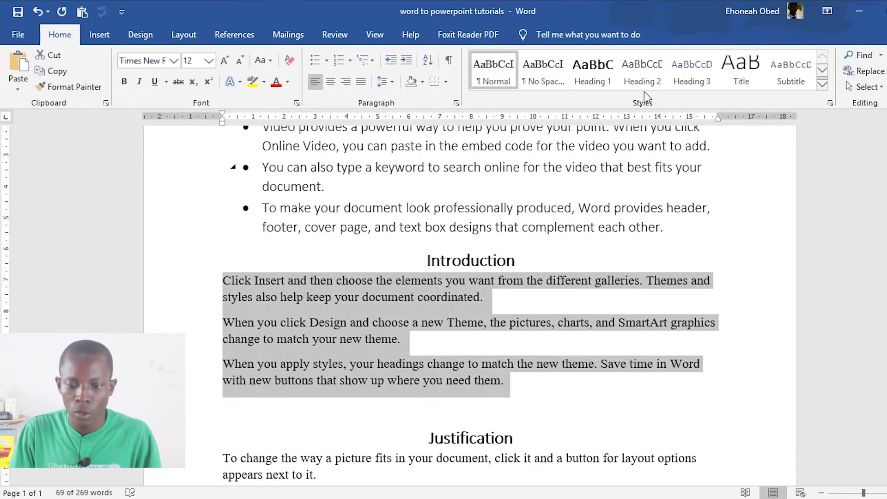
click(637, 76)
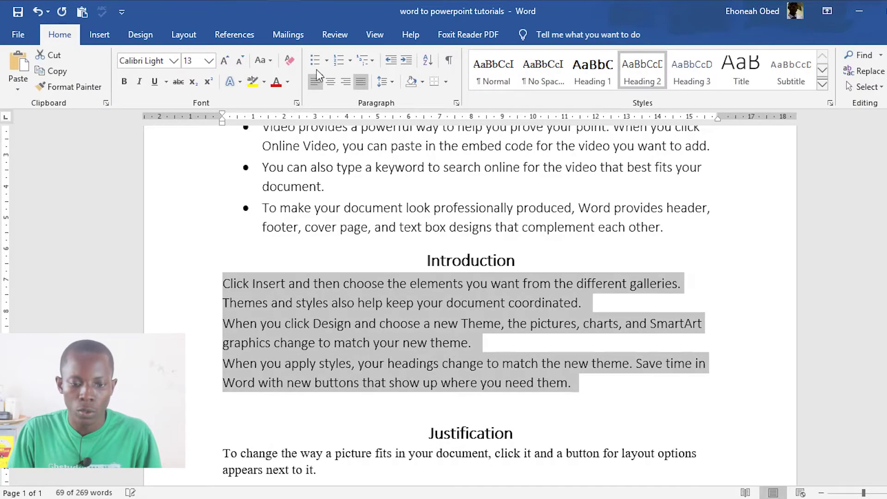
click(316, 60)
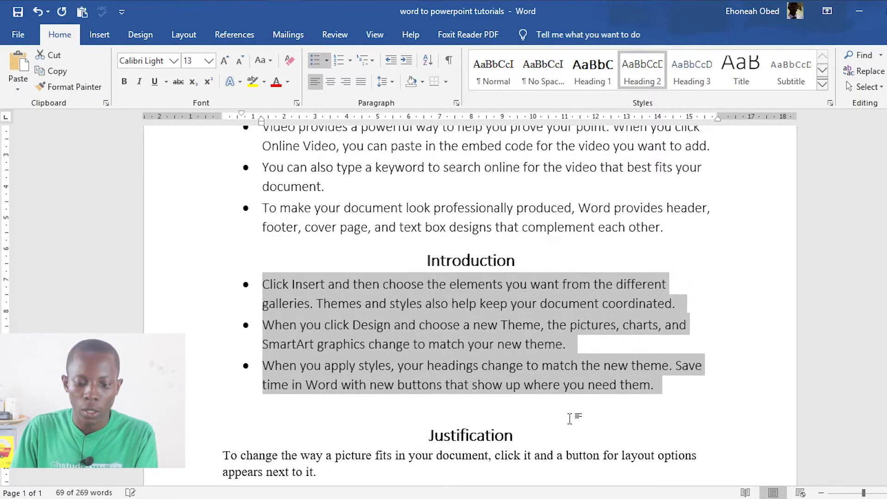
scroll(572, 418, down, 3)
scroll(585, 411, down, 1)
drag(610, 382, 205, 303)
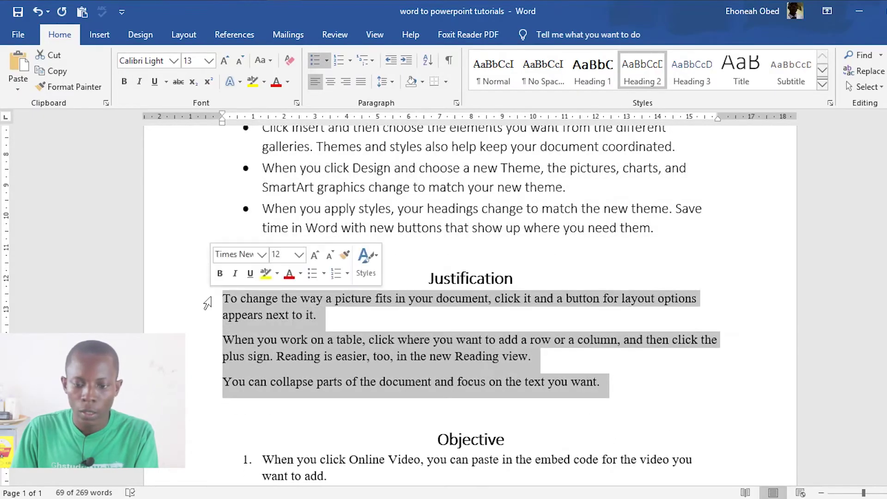
click(643, 73)
click(310, 62)
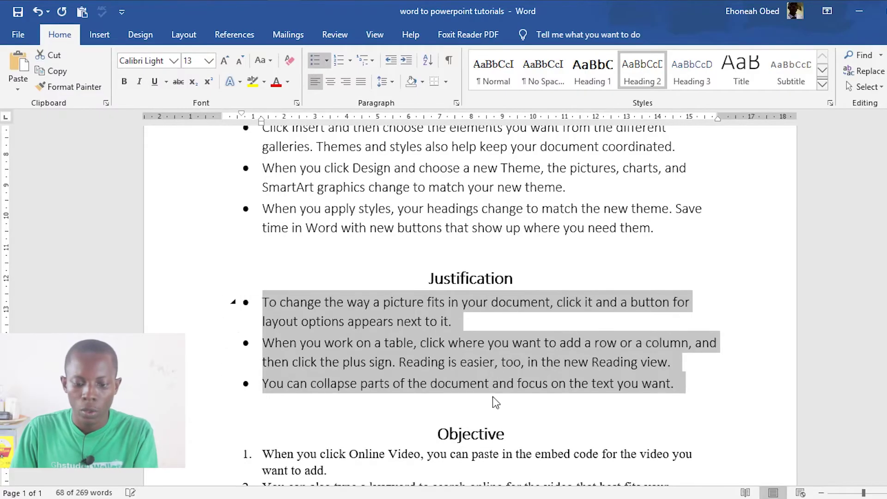
scroll(493, 396, down, 3)
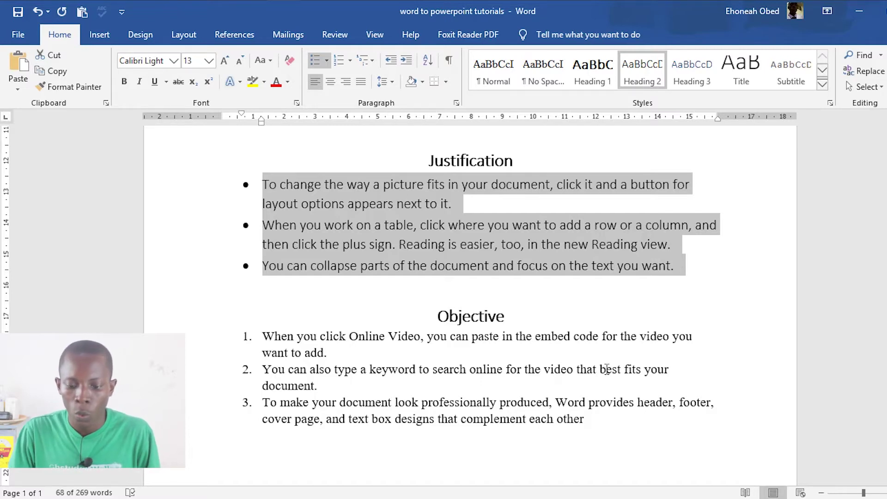
- Make the three Objective items Heading 2 and number them 1, 2, 3
drag(587, 423, 264, 335)
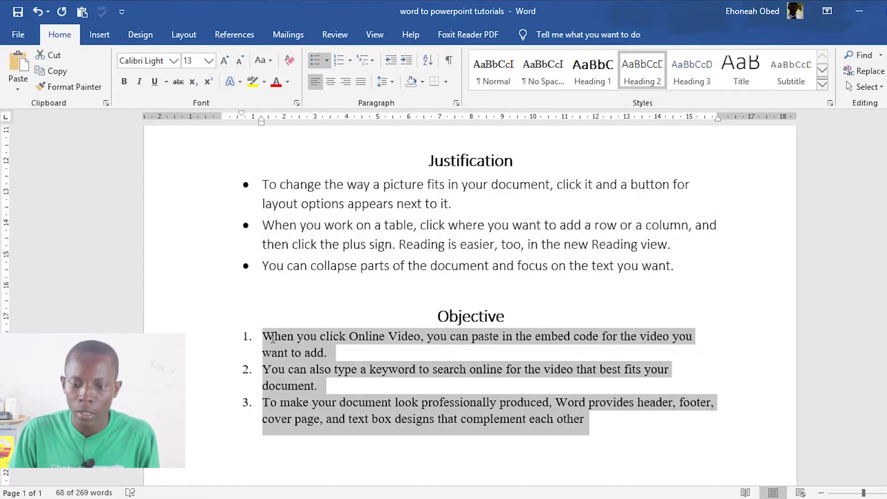
click(643, 73)
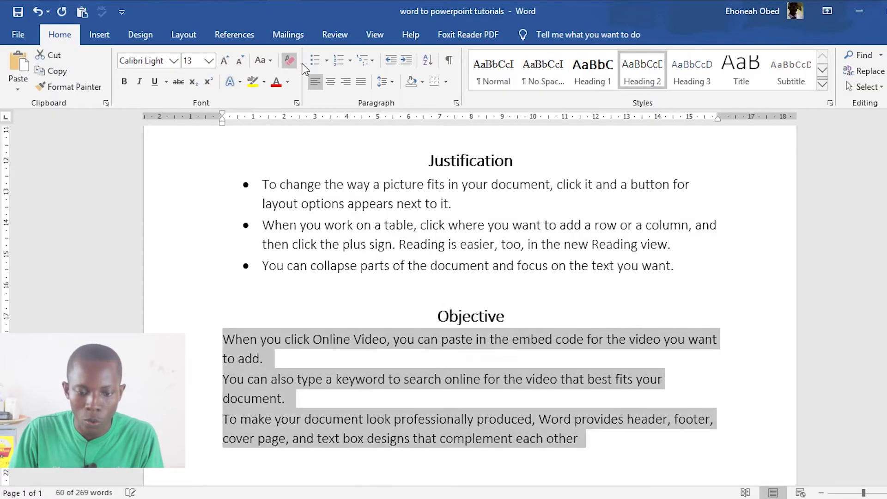
click(326, 60)
click(350, 58)
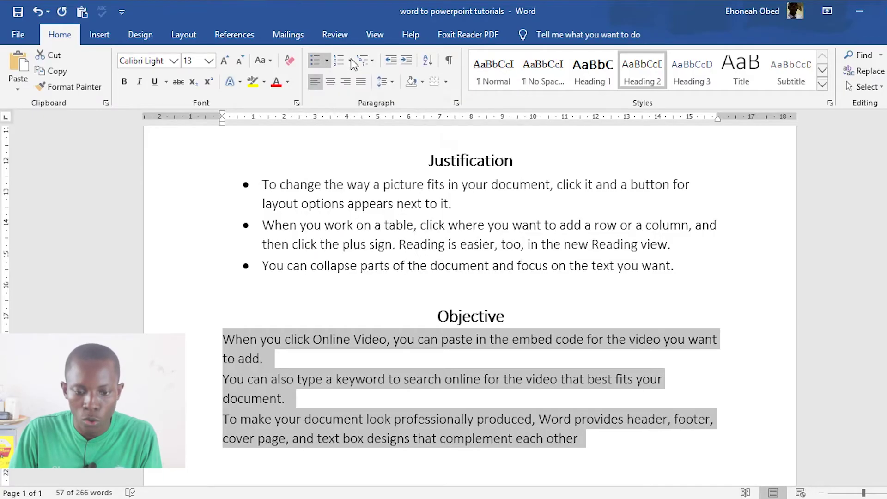
click(351, 58)
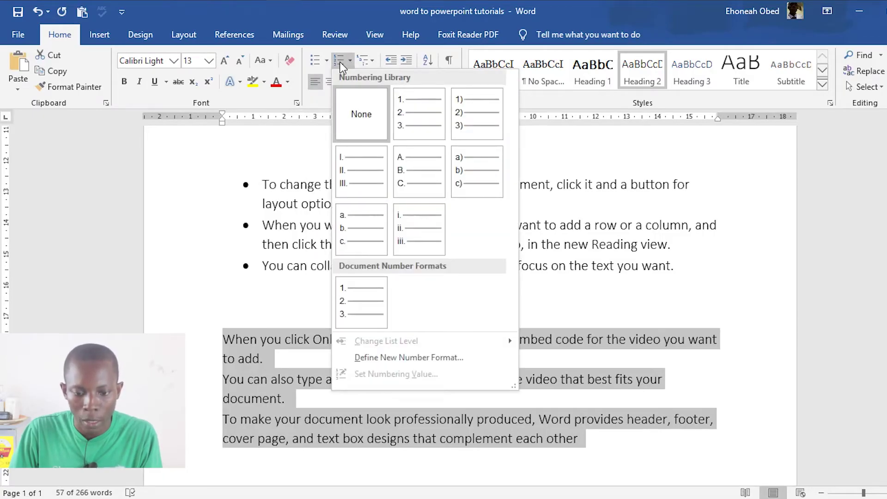
click(422, 127)
- Save the outline document with Ctrl+S
scroll(497, 192, up, 1)
scroll(497, 193, up, 5)
scroll(498, 192, up, 2)
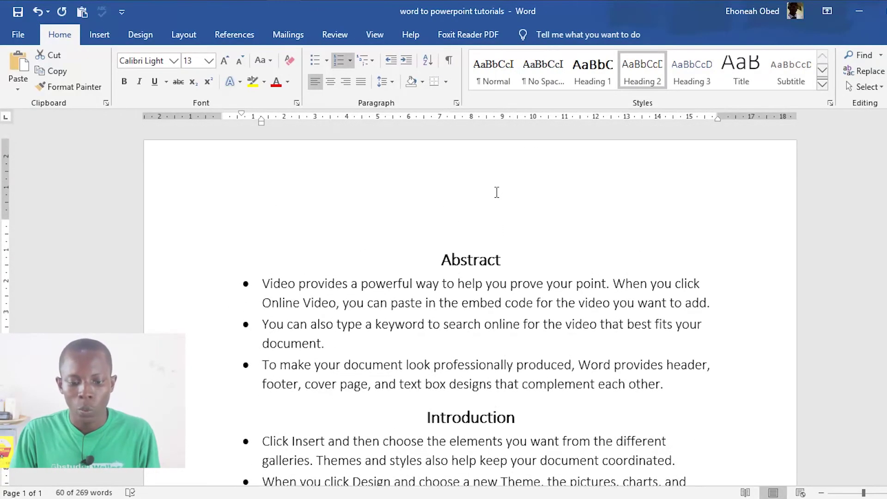
scroll(498, 193, down, 7)
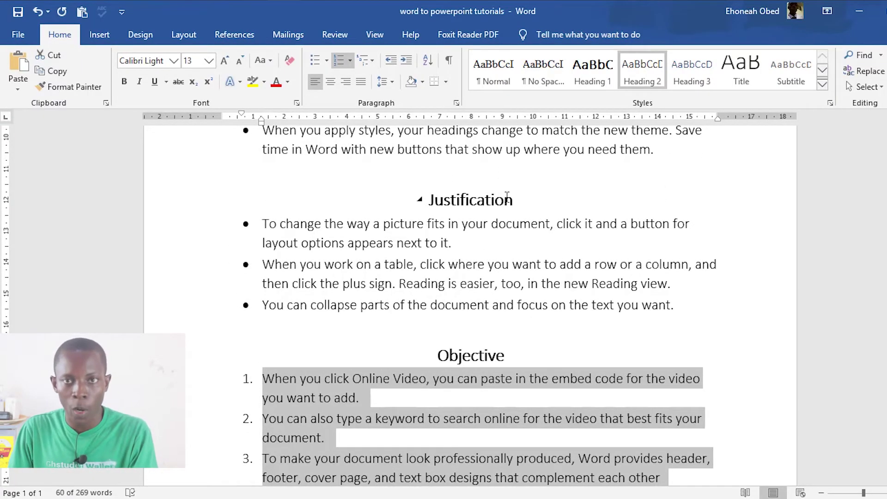
key(ctrl+s)
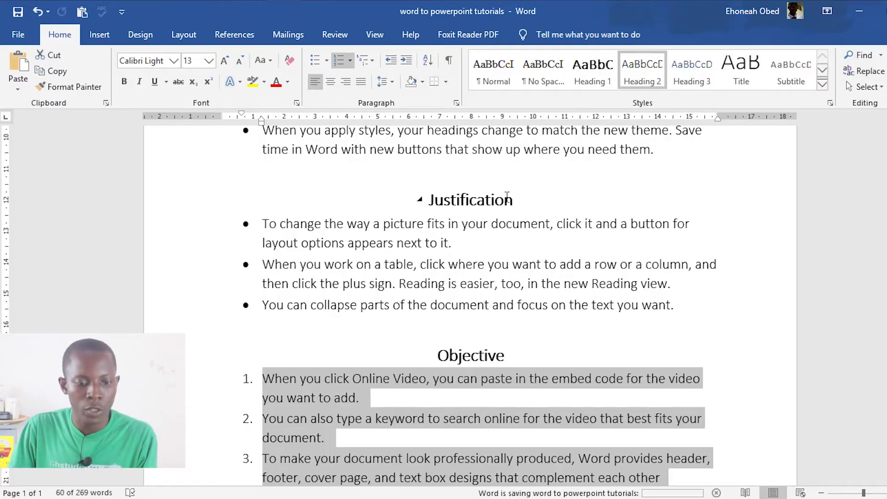
- Deselect the Objective list and scroll back up to the Introduction section
scroll(507, 196, up, 2)
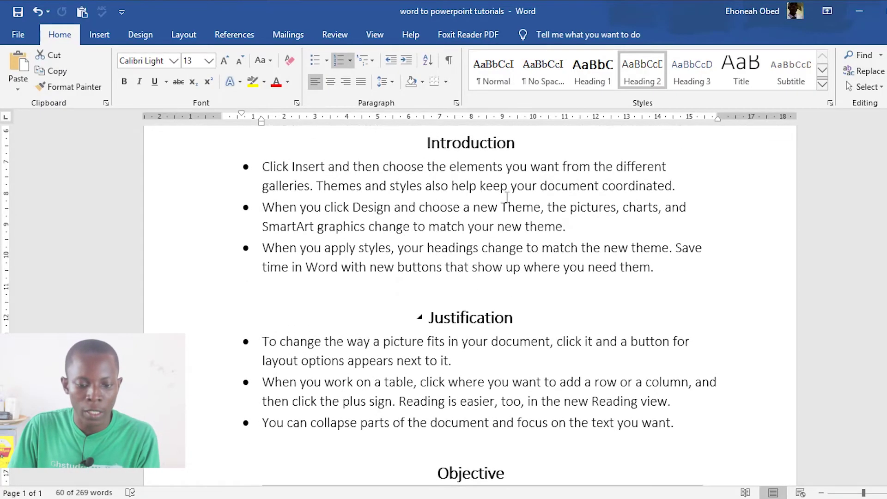
click(507, 197)
scroll(507, 196, up, 2)
scroll(507, 197, up, 3)
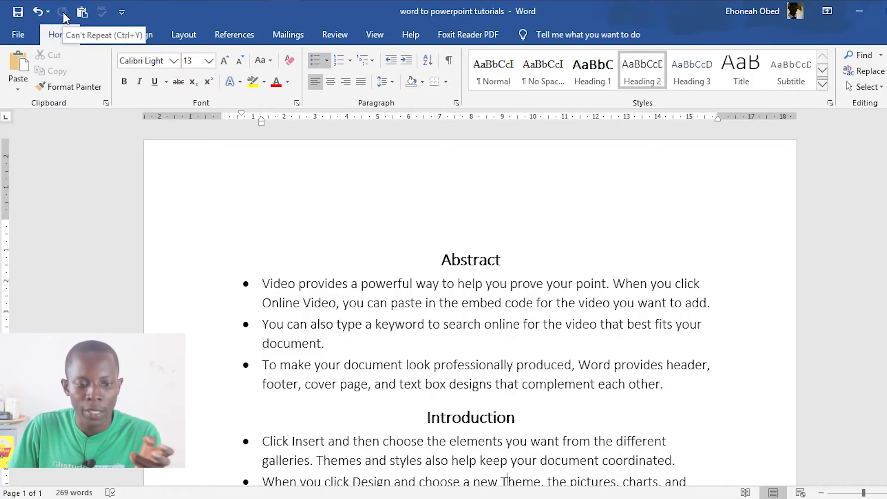
- Open the Quick Access Toolbar's More Commands, list All Commands and scroll to the S entries
click(123, 11)
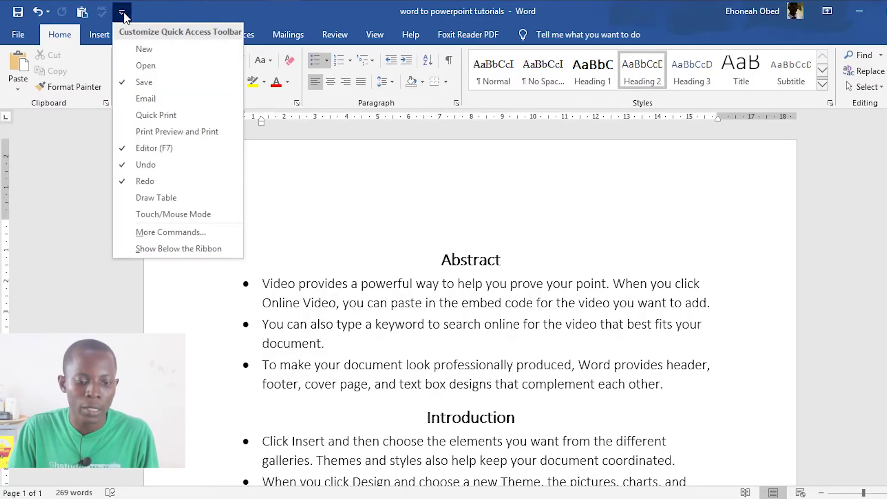
click(201, 233)
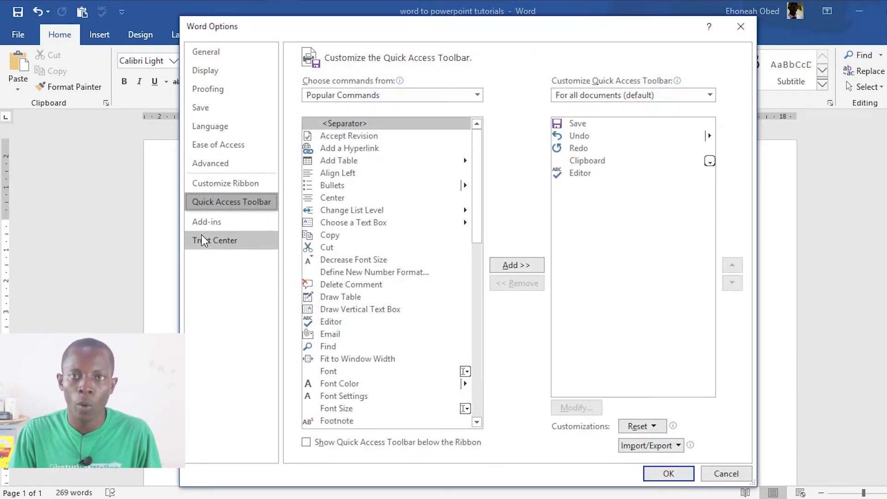
click(403, 97)
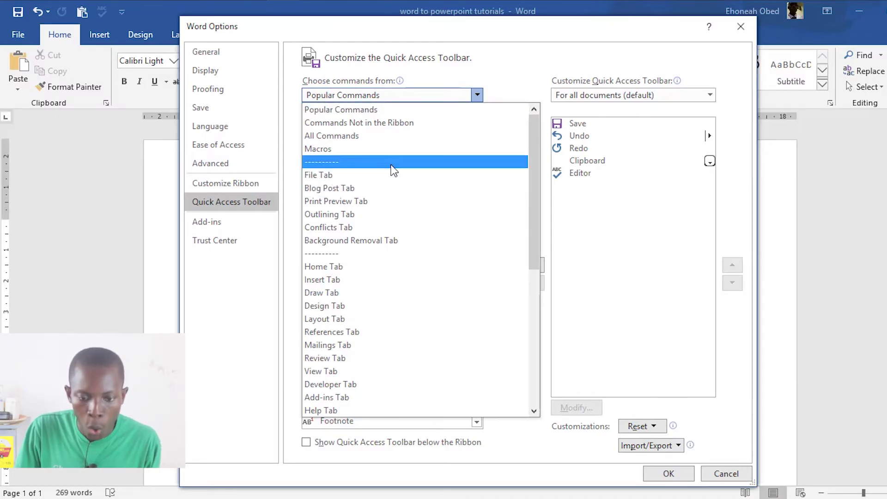
click(391, 137)
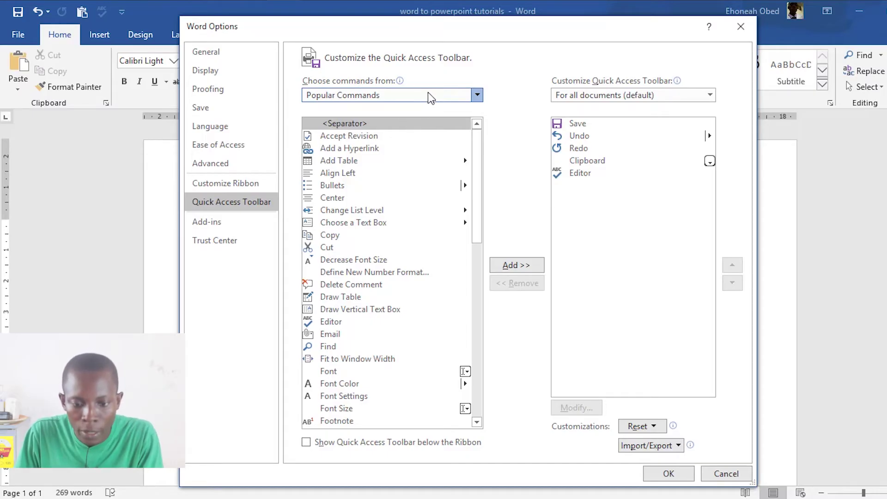
click(456, 98)
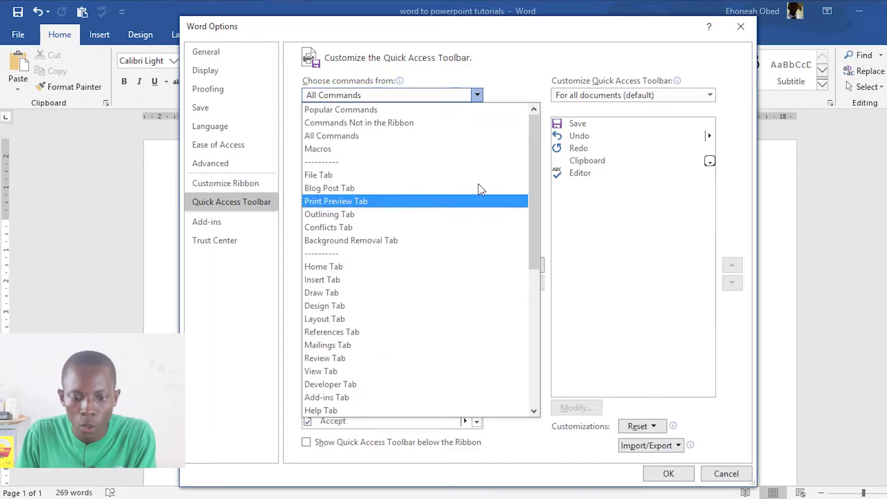
click(424, 98)
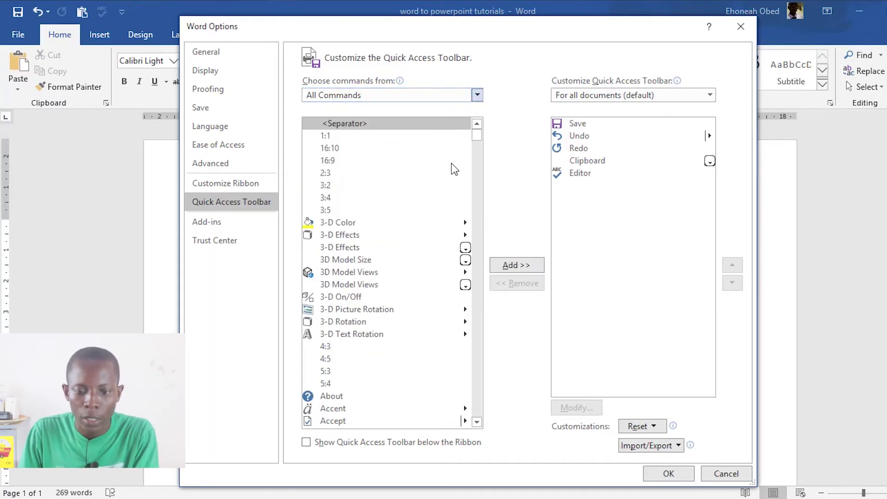
drag(476, 133, 478, 297)
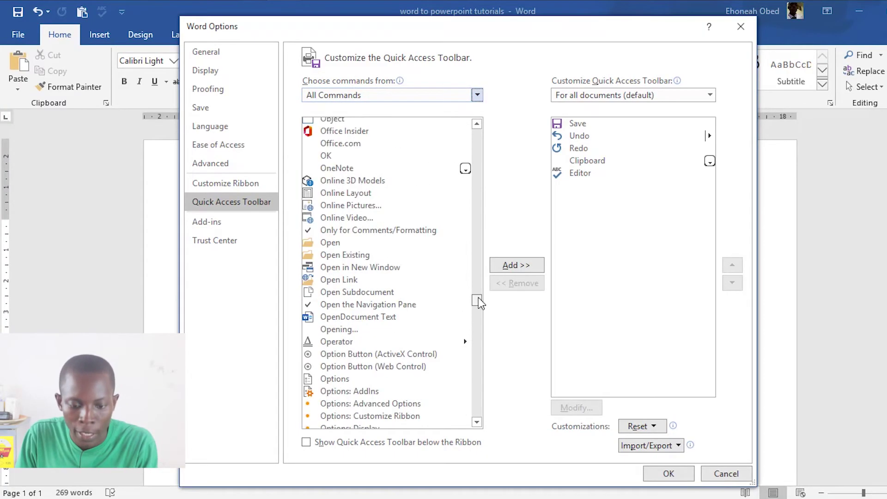
drag(478, 299, 479, 357)
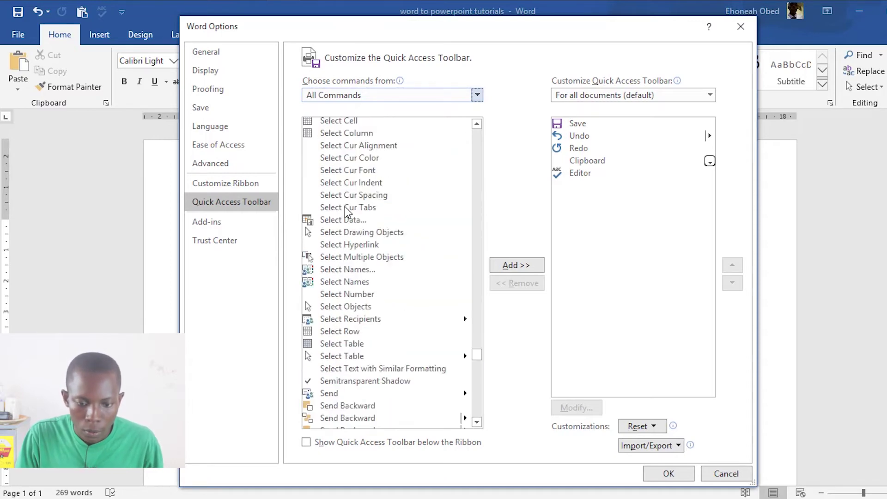
scroll(346, 213, down, 3)
scroll(345, 213, down, 4)
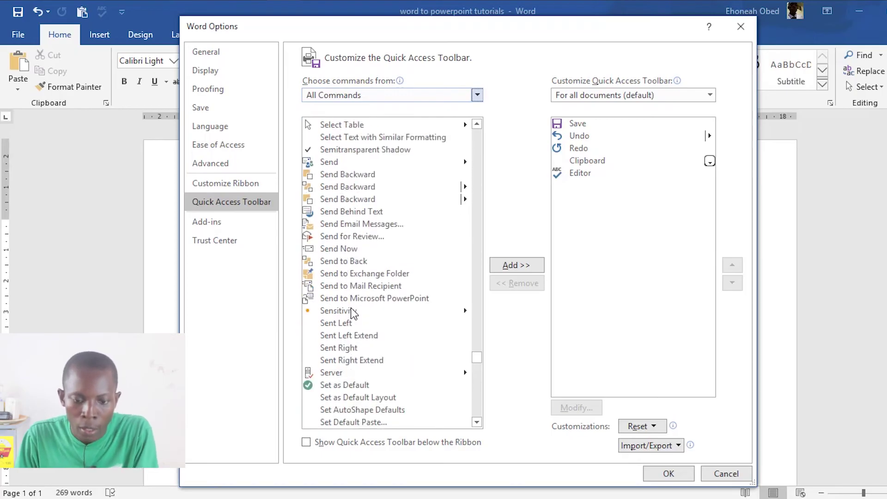
- Add Send to Microsoft PowerPoint to the Quick Access Toolbar and close Word Options
click(359, 298)
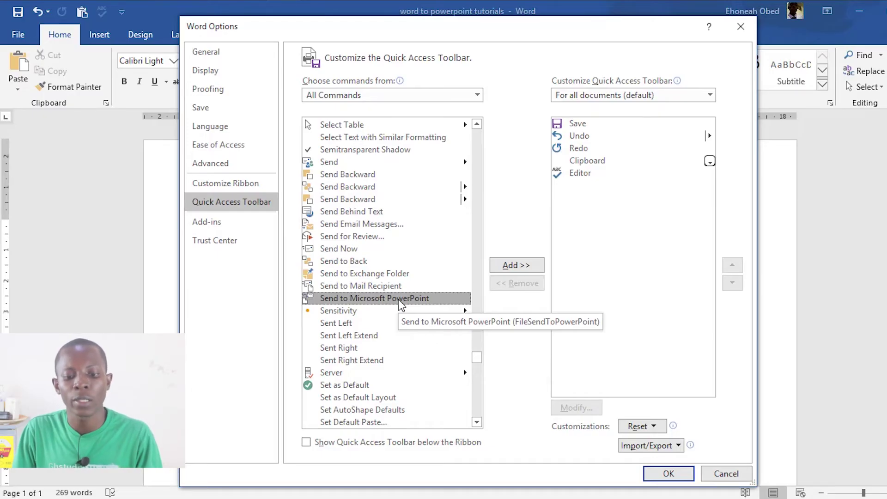
click(516, 267)
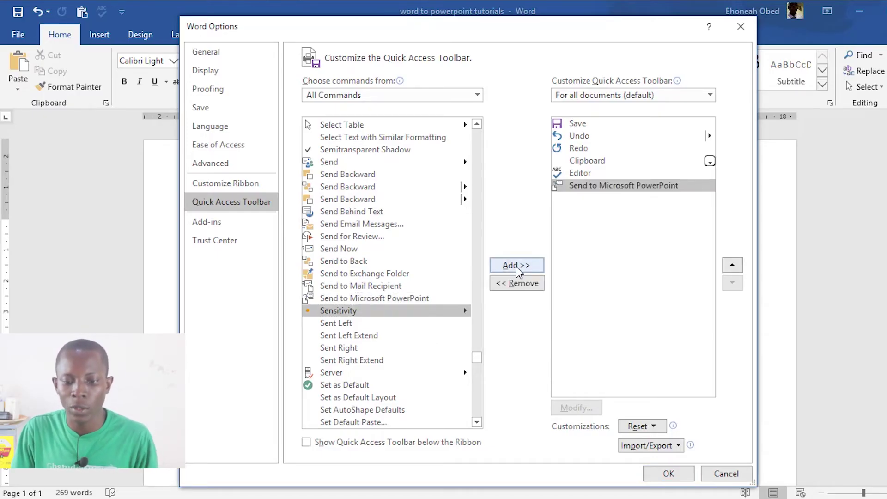
click(674, 474)
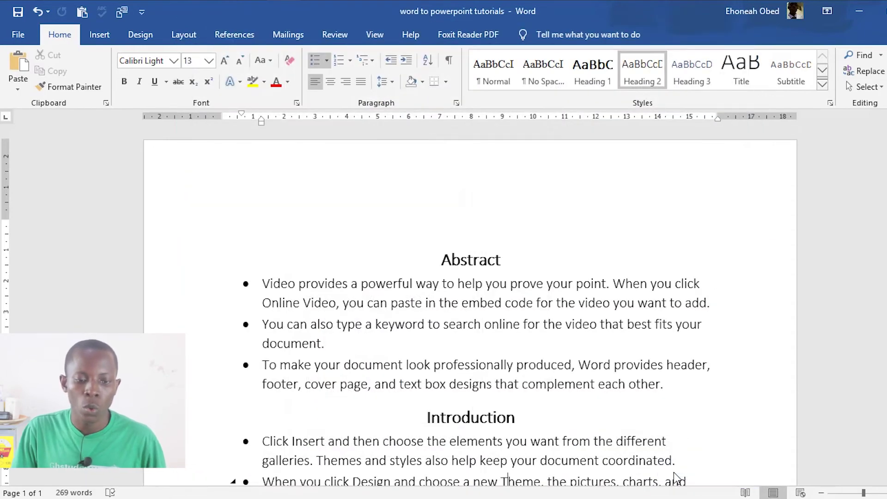
- Send the outline to PowerPoint and disable the pptaddin.pptaddinrd add-in
click(127, 10)
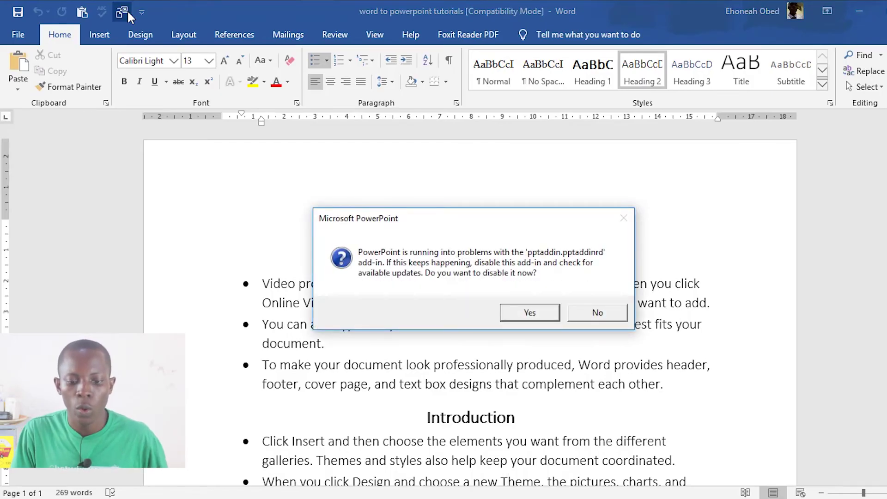
click(531, 316)
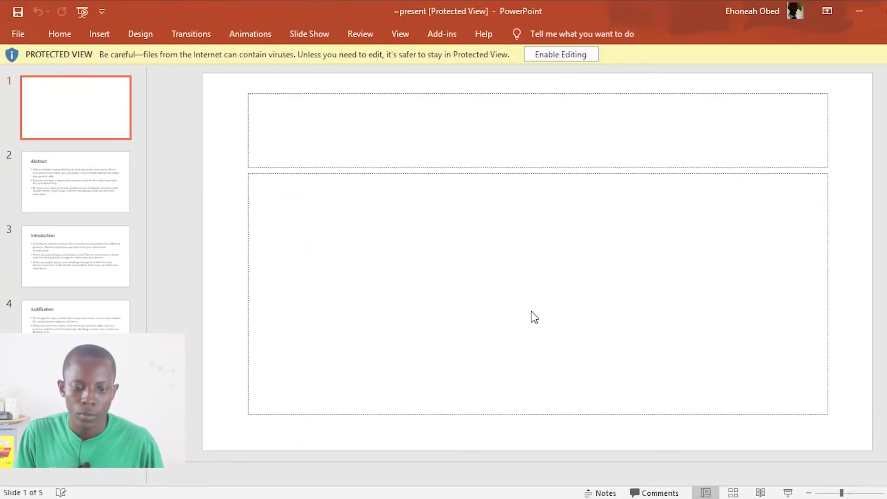
- Browse slides 2 to 5: Abstract, Introduction, Justification and Objective
click(130, 185)
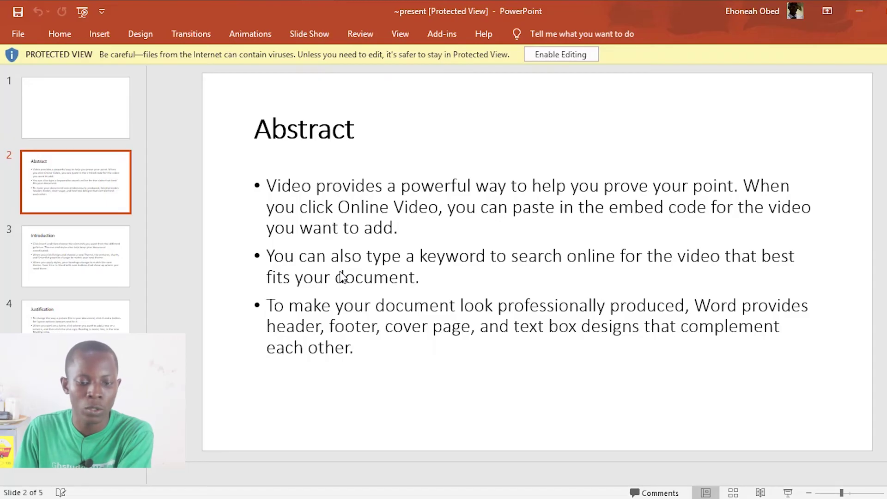
scroll(342, 276, down, 1)
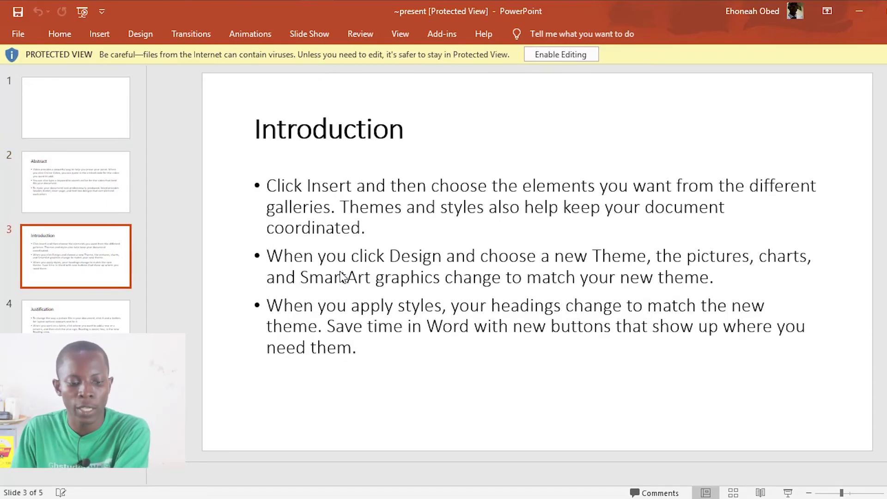
scroll(342, 276, down, 1)
scroll(342, 277, down, 1)
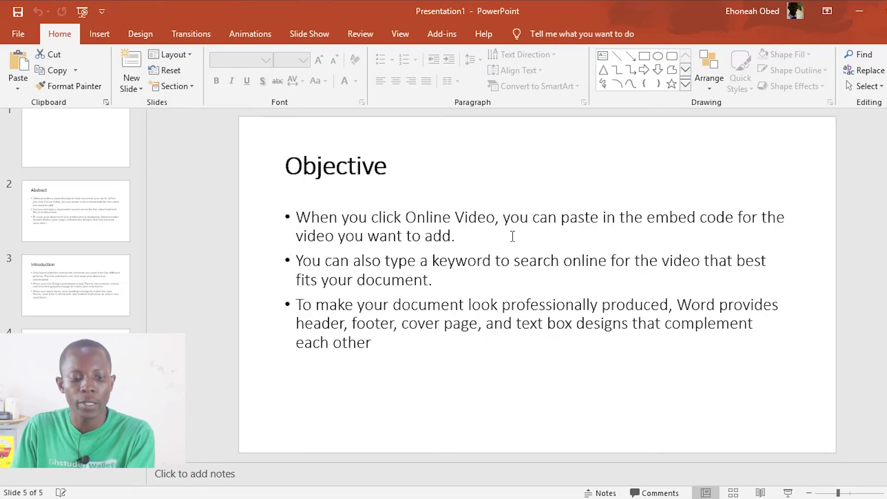
- View the Introduction slide in PowerPoint, then switch back to the Word outline
click(65, 311)
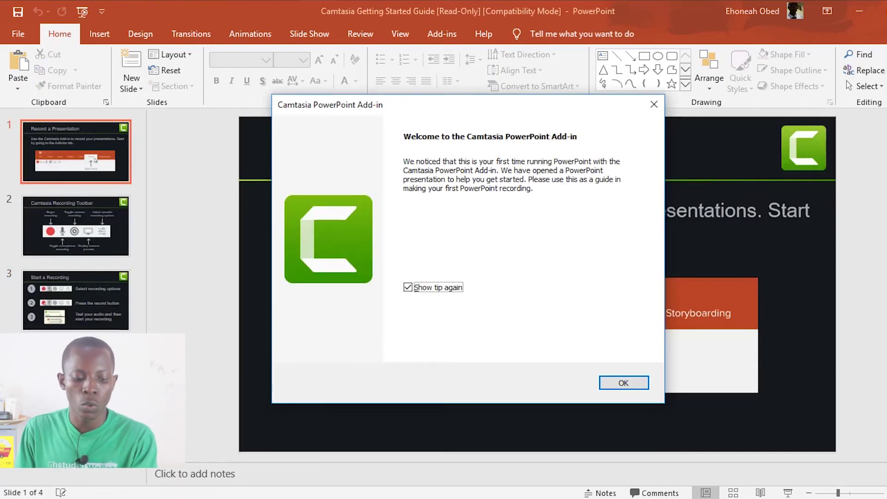
key(alt+Tab)
key(alt+Tab)
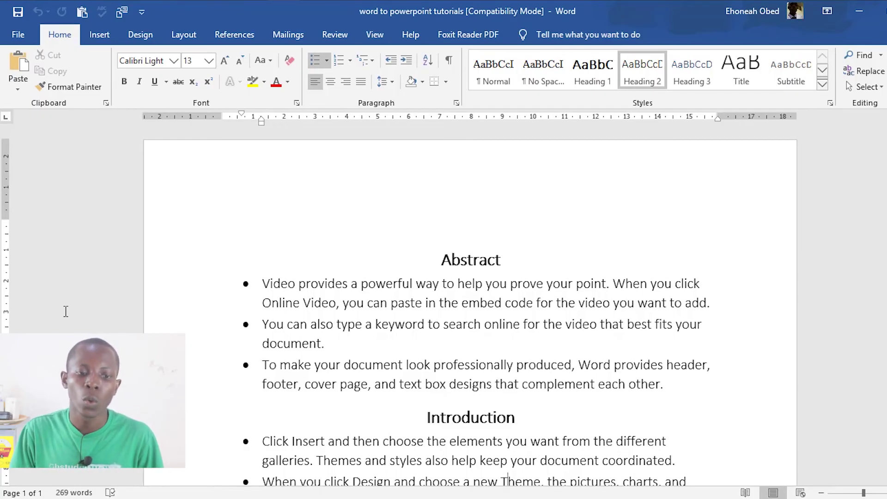
- Open the Customize Quick Access Toolbar dropdown in Word
click(142, 13)
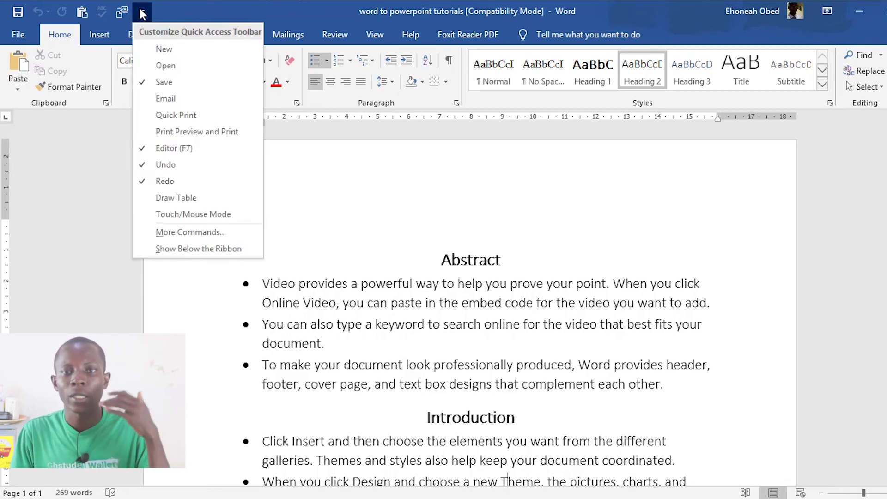